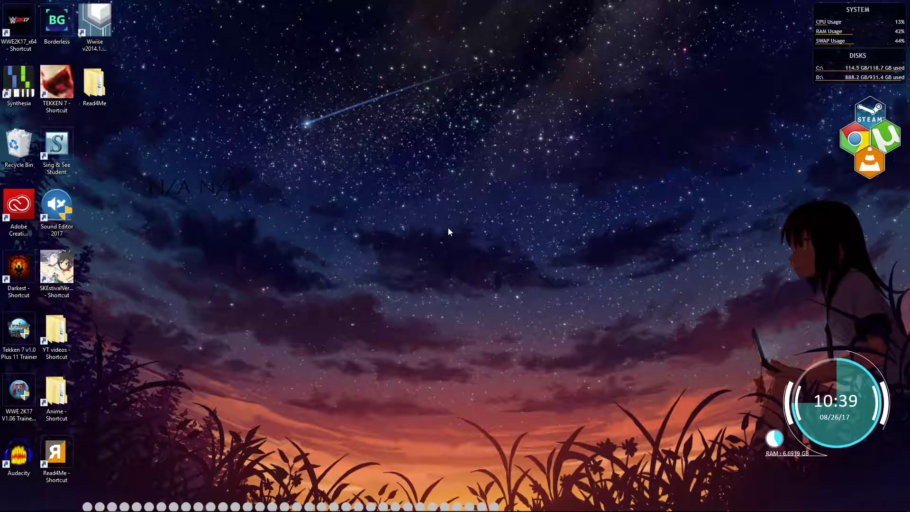
Turn Magnifier on and off, then relaunch it from a Start search for 'magni'
{"action": "key", "text": "super+plus"}
{"action": "key", "text": "super+plus"}
{"action": "key", "text": "super+plus"}
{"action": "key", "text": "super+plus"}
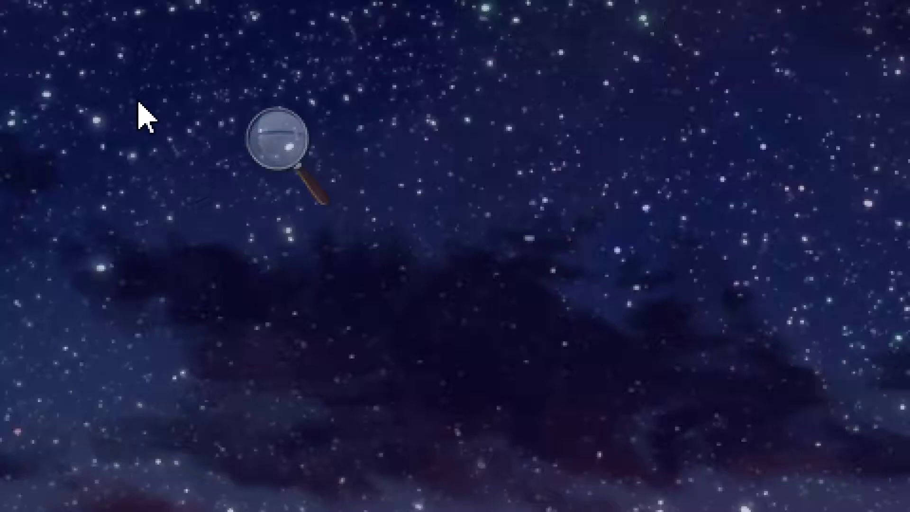
{"action": "left_click", "coordinate": [279, 124]}
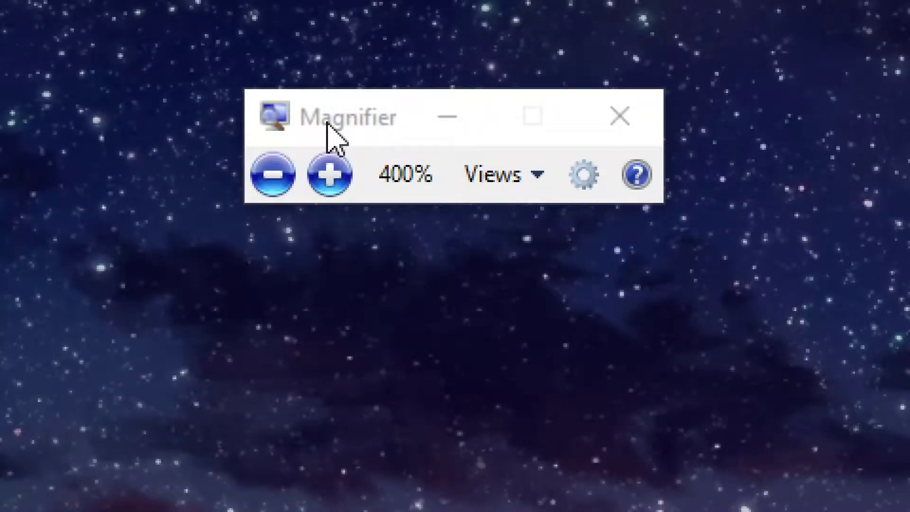
{"action": "key", "text": "super+Escape"}
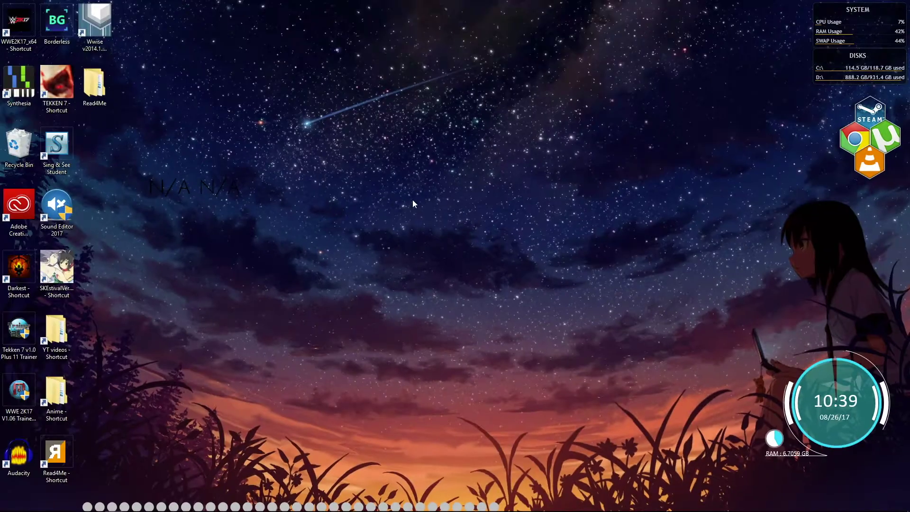
{"action": "key", "text": "super"}
{"action": "type", "text": "ma"}
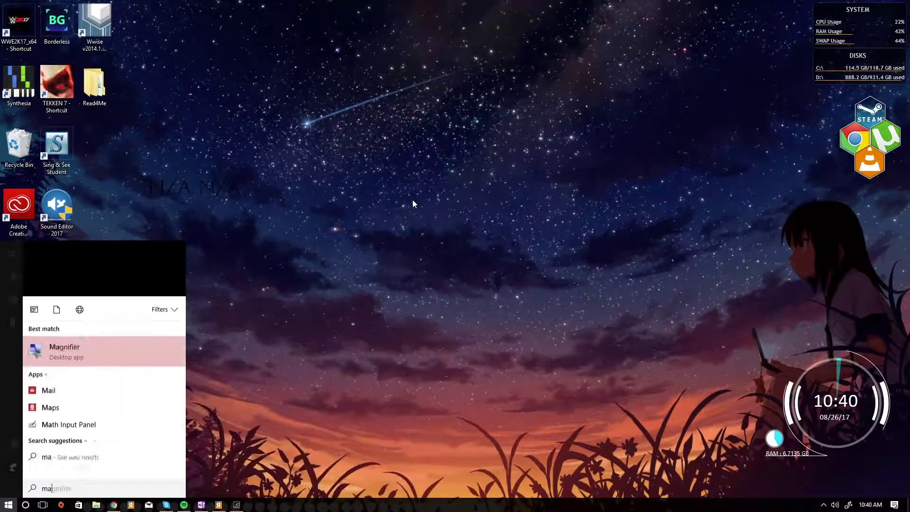
{"action": "type", "text": "gni"}
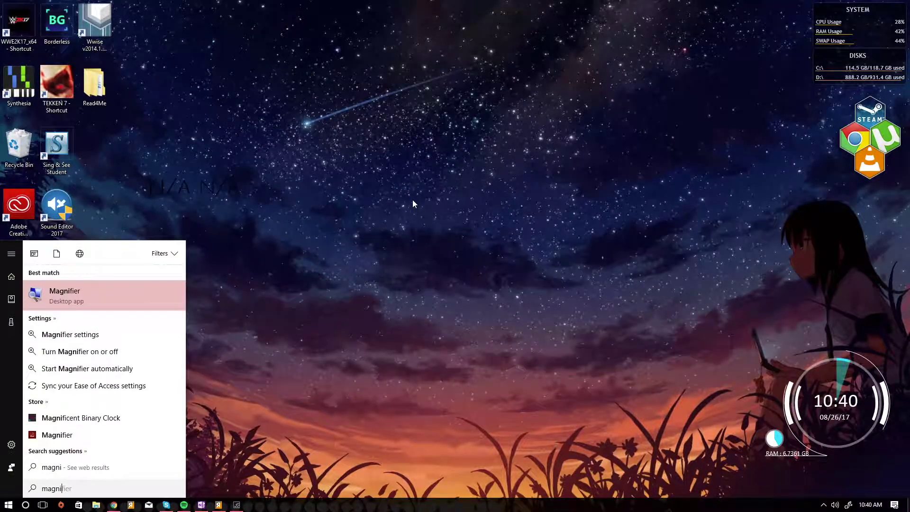
{"action": "key", "text": "Return"}
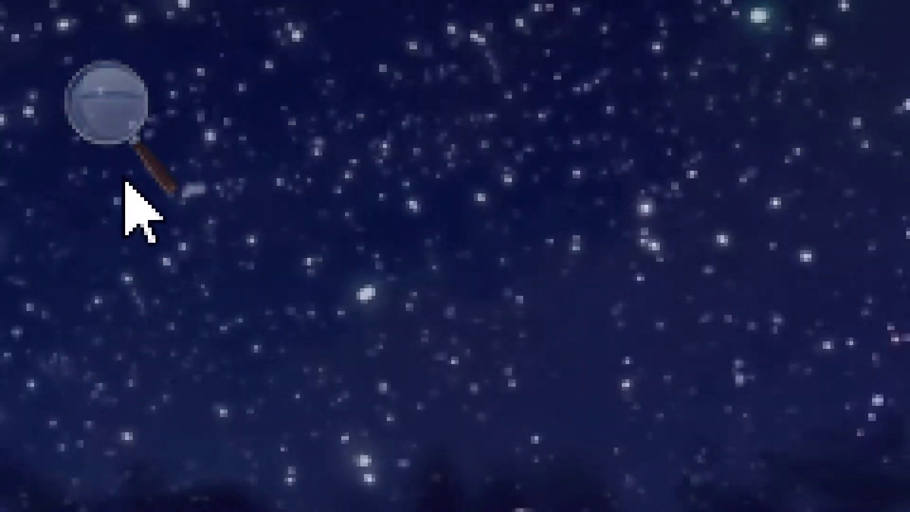
Step the zoom in and out between 400% and 700%, finishing at 900%
{"action": "left_click", "coordinate": [103, 130]}
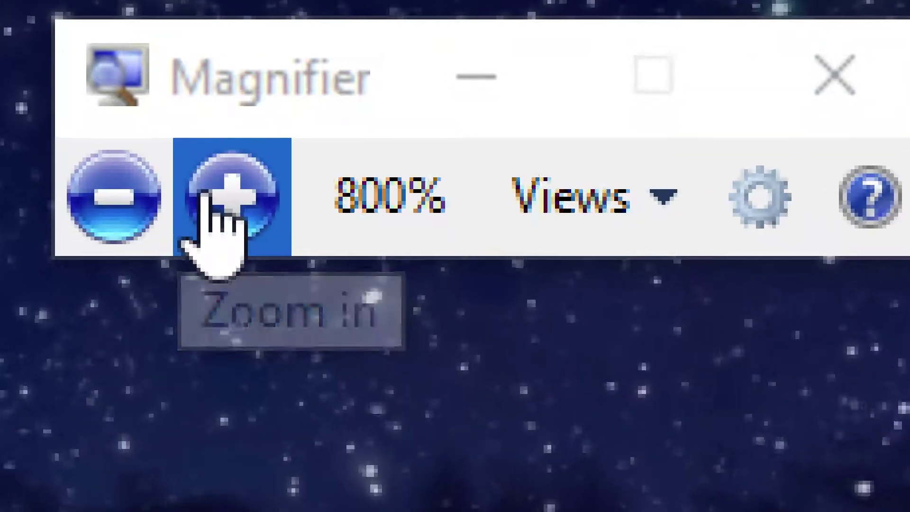
{"action": "left_click", "coordinate": [206, 195]}
{"action": "left_click", "coordinate": [119, 197]}
{"action": "left_click", "coordinate": [118, 197]}
{"action": "left_click", "coordinate": [118, 196]}
{"action": "left_click", "coordinate": [119, 196]}
{"action": "left_click", "coordinate": [121, 187]}
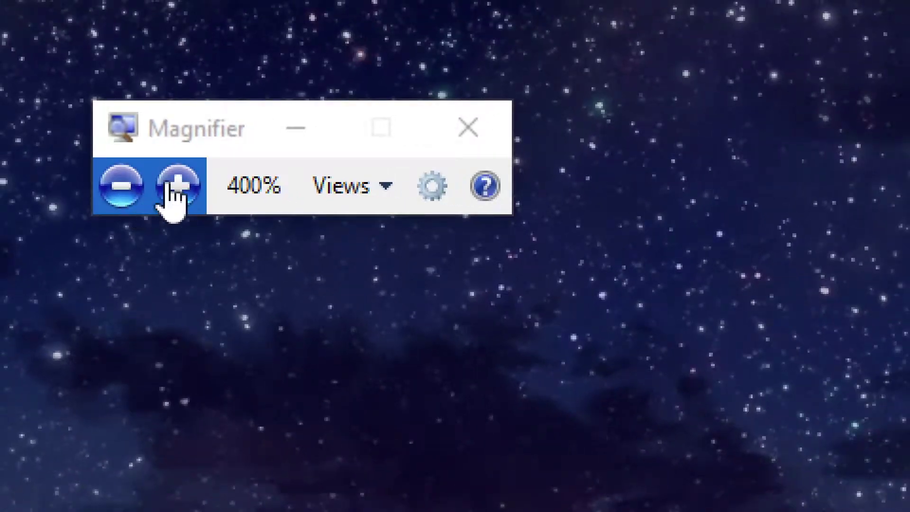
{"action": "left_click", "coordinate": [191, 186]}
{"action": "left_click", "coordinate": [191, 186]}
{"action": "left_click", "coordinate": [191, 186]}
{"action": "left_click", "coordinate": [191, 186]}
{"action": "left_click", "coordinate": [123, 213]}
{"action": "left_click", "coordinate": [122, 213]}
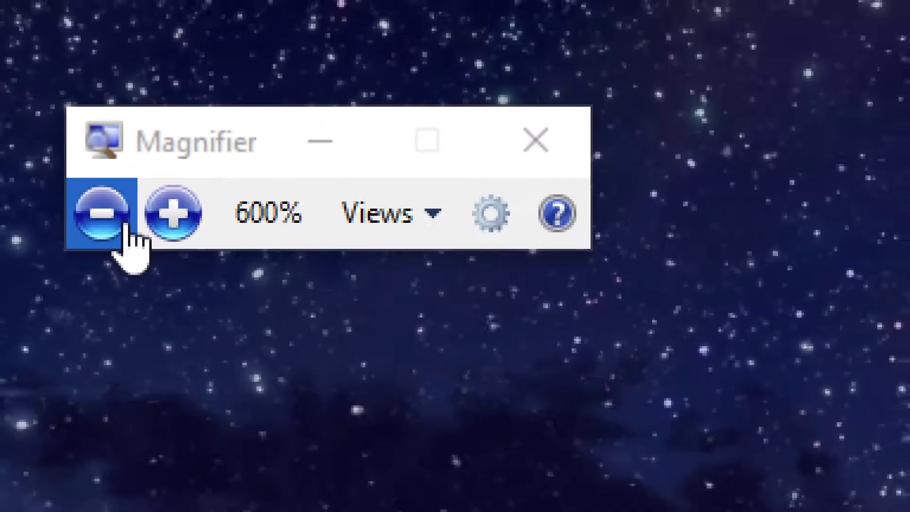
{"action": "left_click", "coordinate": [195, 204]}
{"action": "left_click", "coordinate": [195, 204]}
{"action": "left_click", "coordinate": [93, 199]}
{"action": "key", "text": "super+plus"}
{"action": "key", "text": "super+plus"}
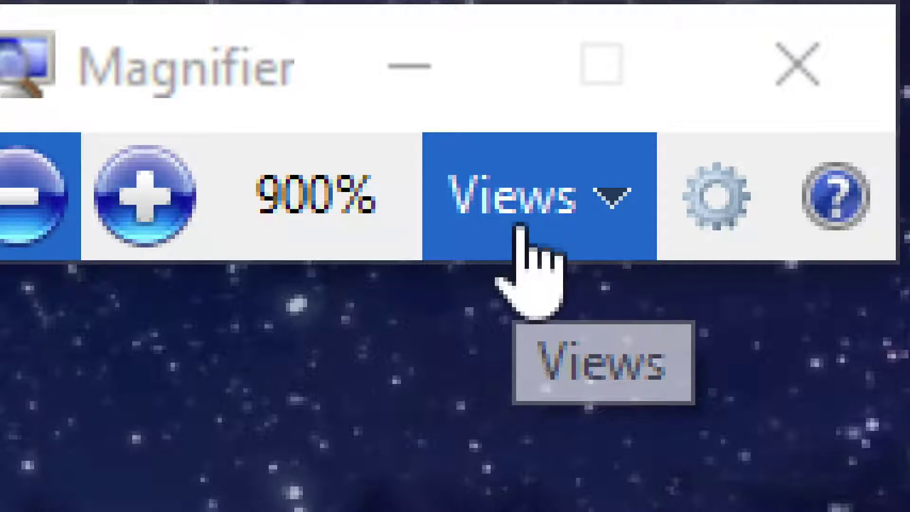
Switch Magnifier to the Docked view and drag the docked panel into position
{"action": "left_click", "coordinate": [520, 228]}
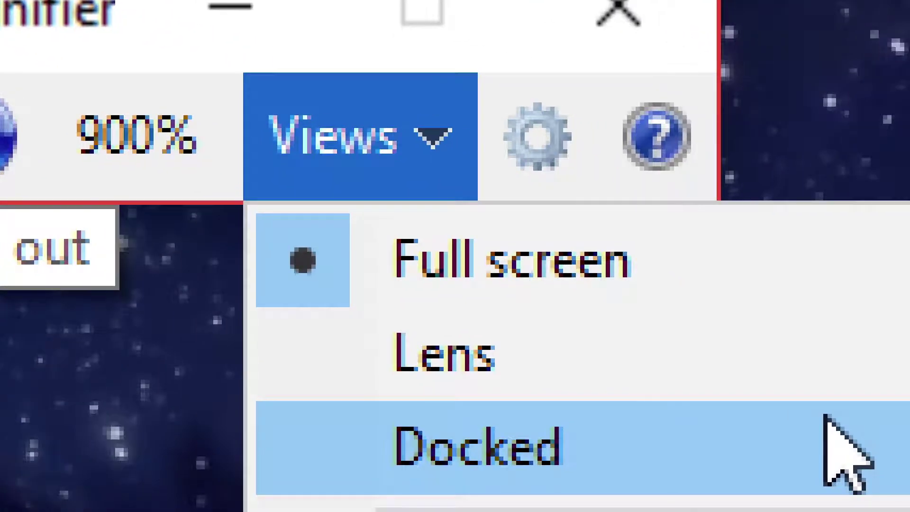
{"action": "left_click", "coordinate": [825, 418]}
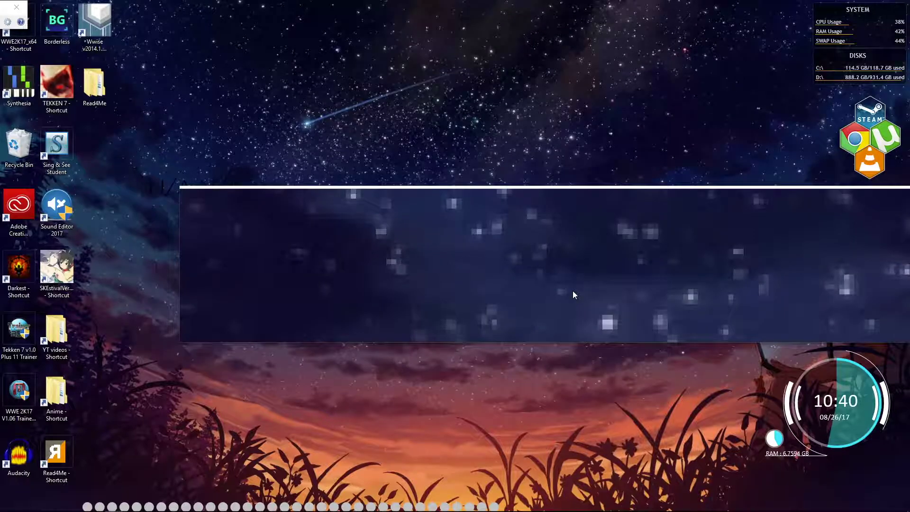
{"action": "left_click_drag", "start_coordinate": [572, 291], "coordinate": [142, 24]}
{"action": "left_click", "coordinate": [65, 26]}
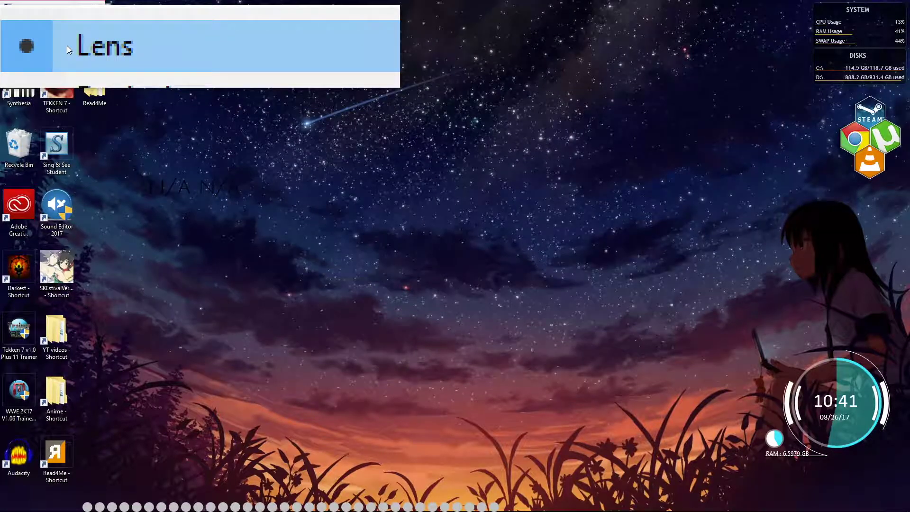
Try the Lens view, return to Full screen view, and bring up Magnifier Options
{"action": "left_click", "coordinate": [9, 4]}
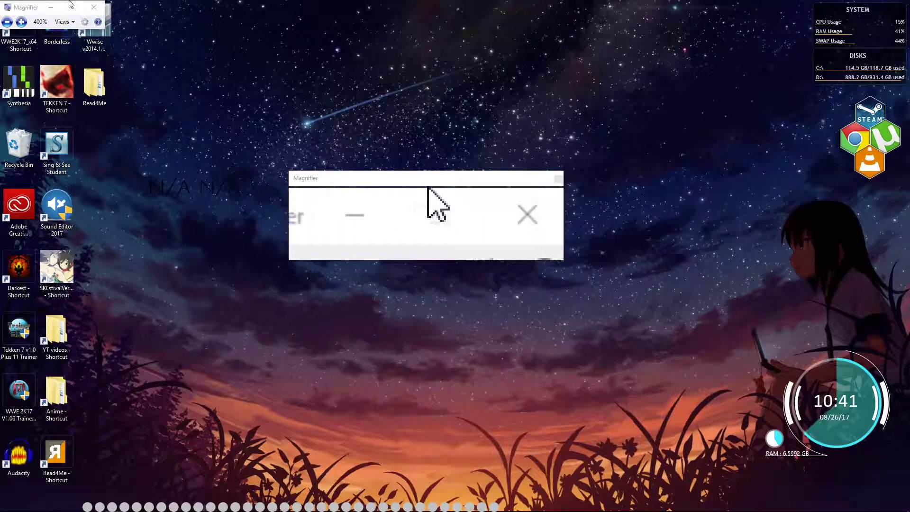
{"action": "left_click", "coordinate": [66, 28]}
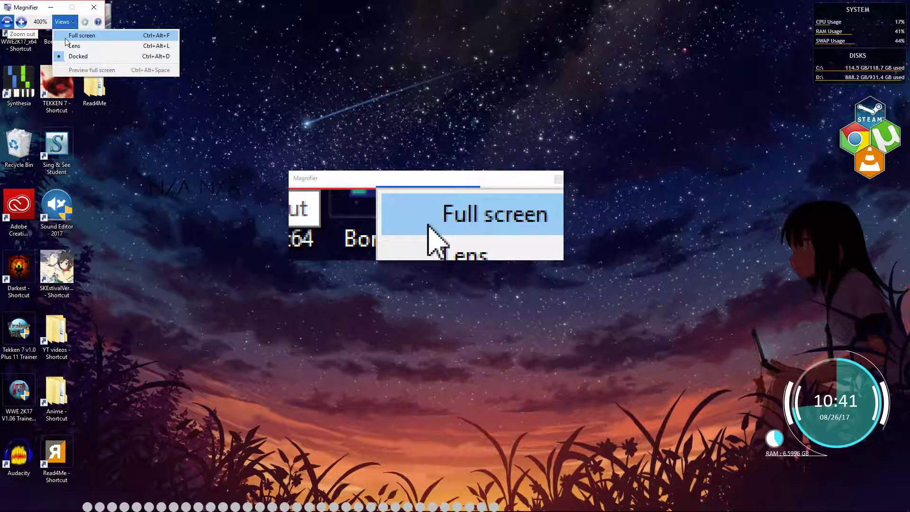
{"action": "left_click", "coordinate": [91, 47]}
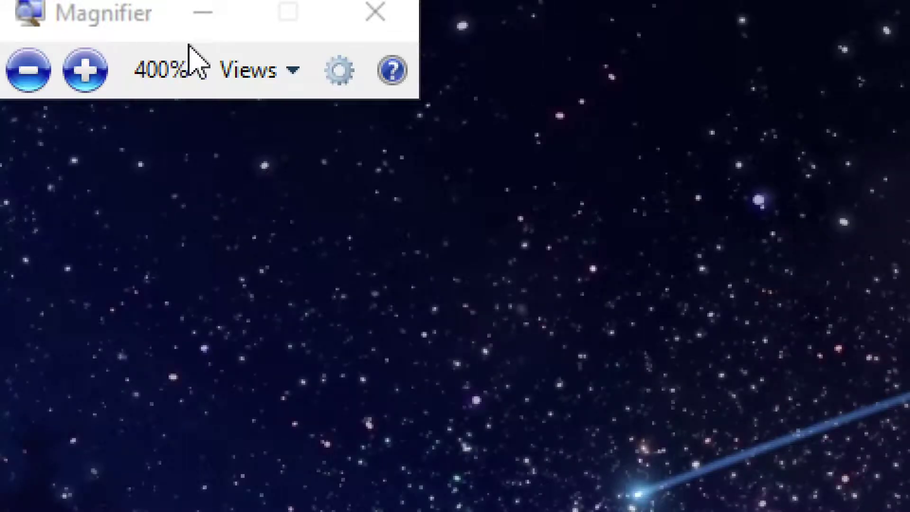
{"action": "left_click", "coordinate": [340, 69]}
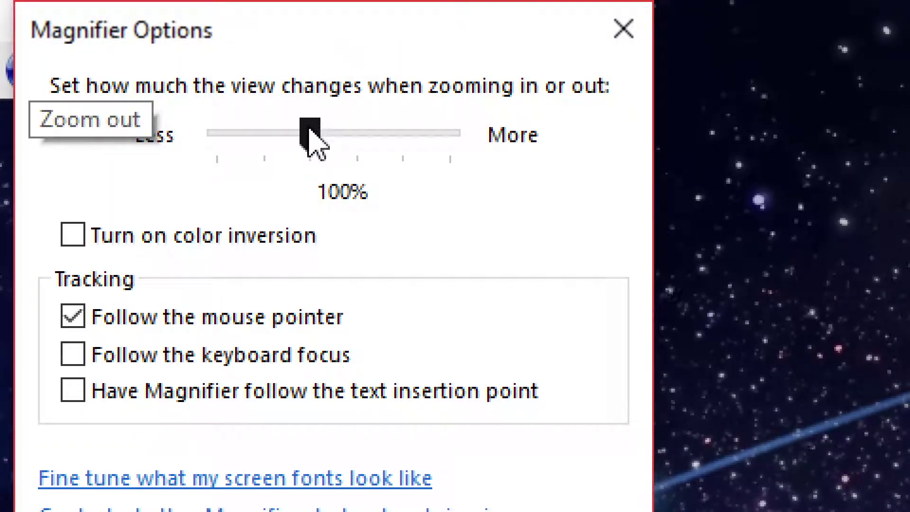
Toggle screen colour inversion on and off twice with Ctrl+Alt+I
{"action": "key", "text": "ctrl+alt+i"}
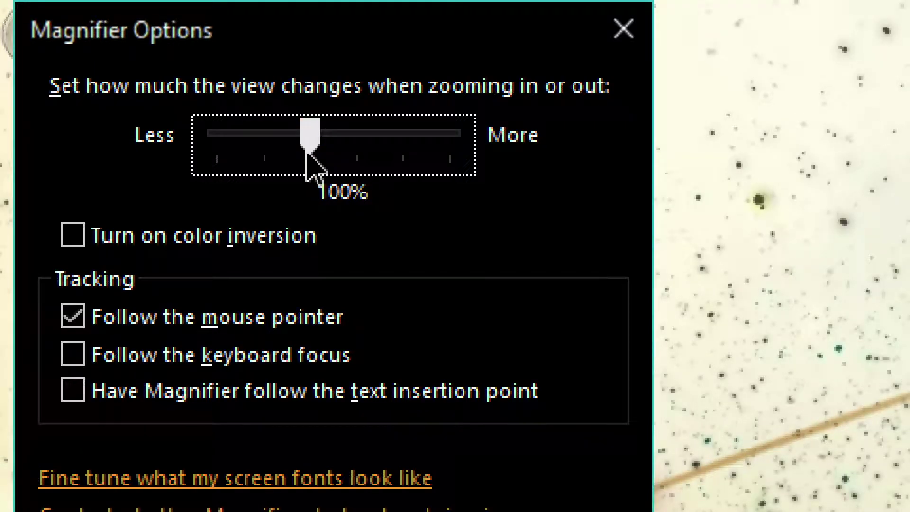
{"action": "key", "text": "ctrl+alt+i"}
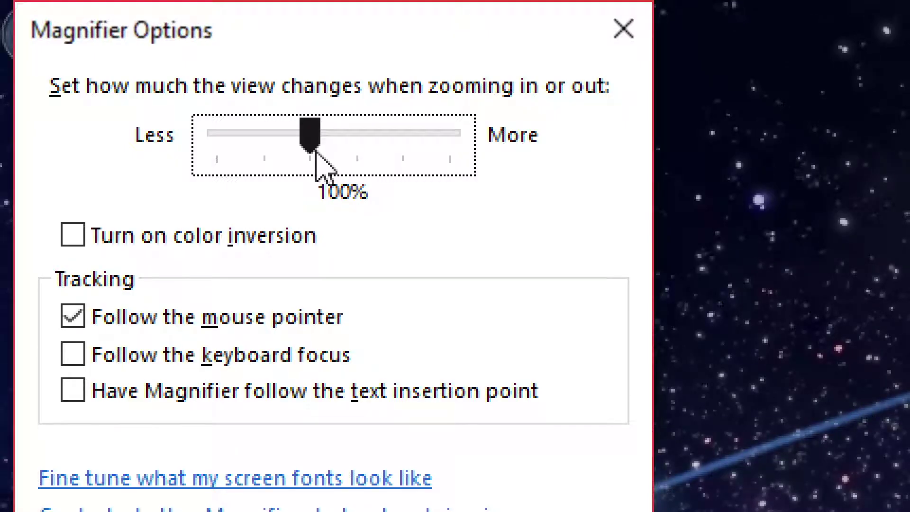
{"action": "key", "text": "ctrl+alt+i"}
{"action": "key", "text": "ctrl+alt+i"}
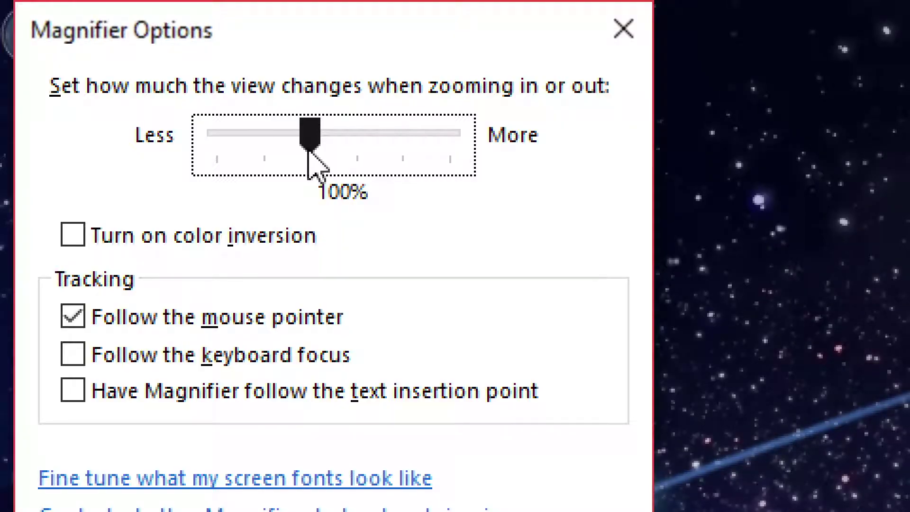
{"action": "key", "text": "ctrl+alt+i"}
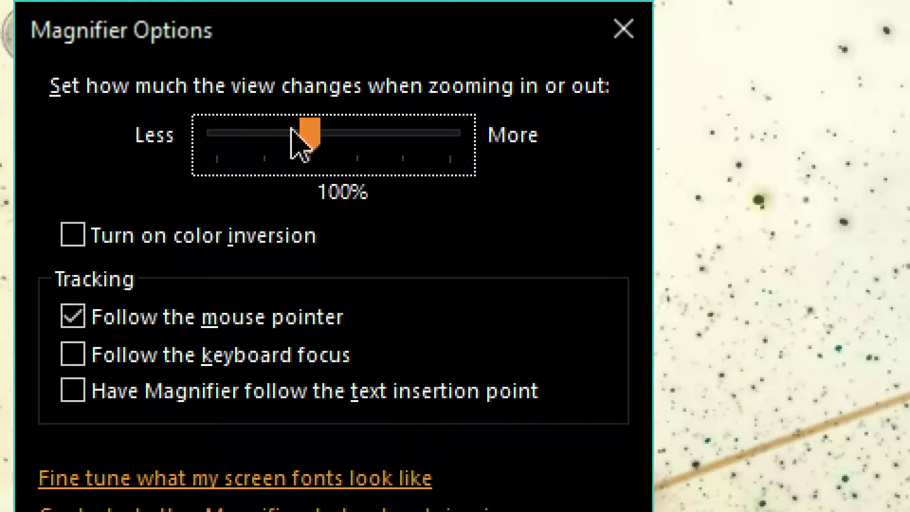
Raise the zoom increment from 100% to 150% and test it with Win+Plus/Win+Minus
{"action": "key", "text": "super+minus"}
{"action": "key", "text": "super+minus"}
{"action": "key", "text": "super+minus"}
{"action": "key", "text": "super+plus"}
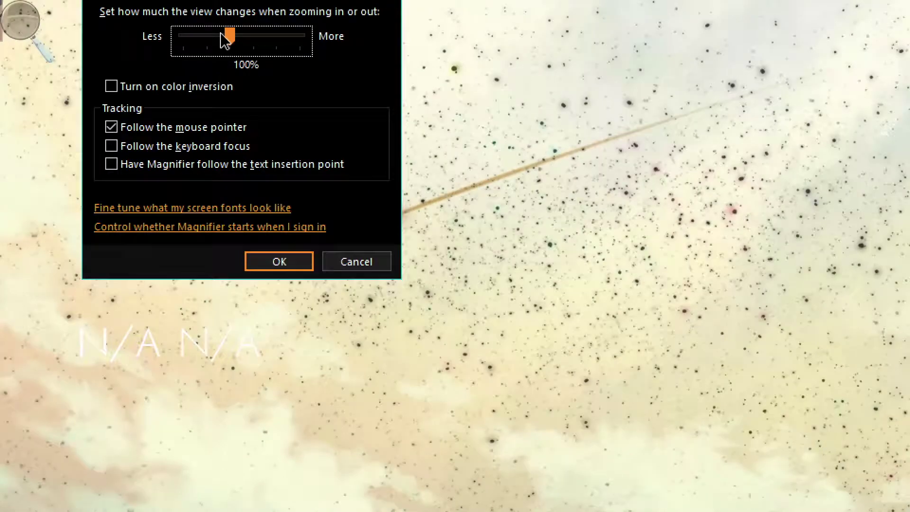
{"action": "key", "text": "super+plus"}
{"action": "key", "text": "super+plus"}
{"action": "key", "text": "super+plus"}
{"action": "key", "text": "super+plus"}
{"action": "key", "text": "super+plus"}
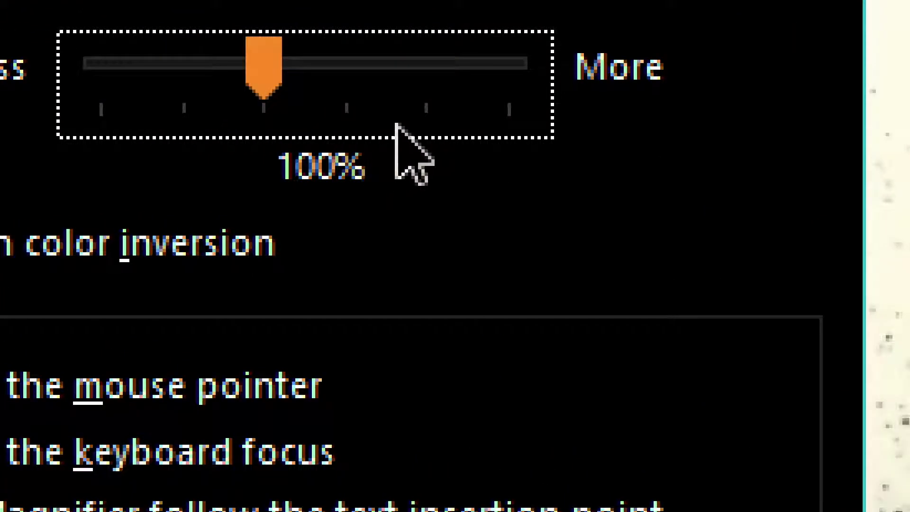
{"action": "left_click_drag", "start_coordinate": [269, 96], "coordinate": [382, 101]}
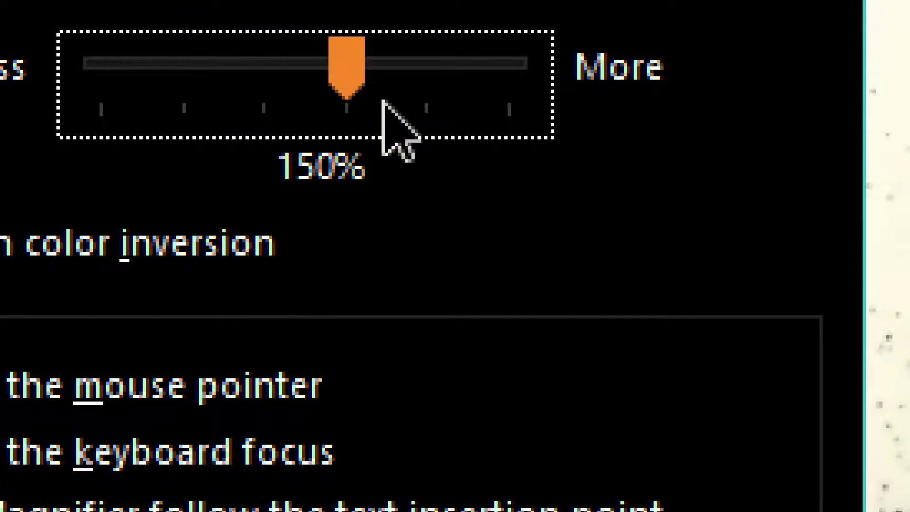
{"action": "key", "text": "super+minus"}
{"action": "key", "text": "super+minus"}
{"action": "key", "text": "super+minus"}
{"action": "key", "text": "super+minus"}
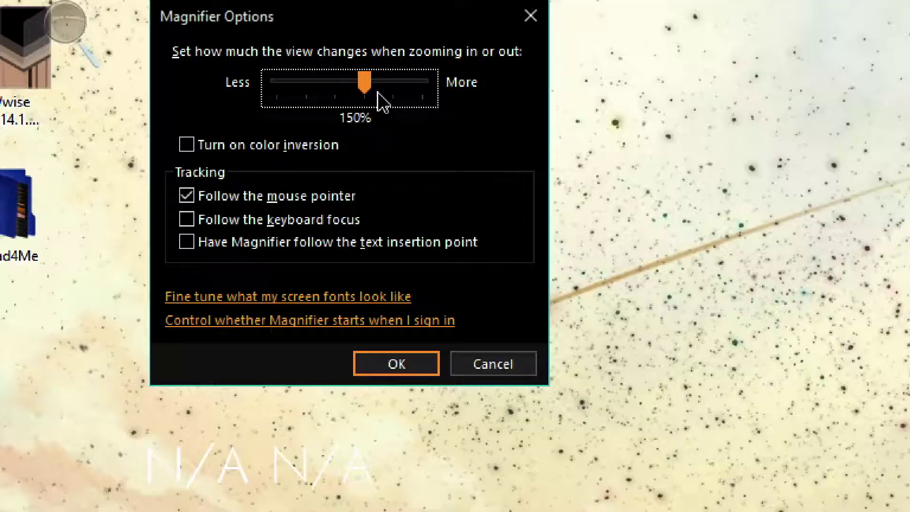
{"action": "key", "text": "super+plus"}
{"action": "key", "text": "super+plus"}
{"action": "key", "text": "super+plus"}
{"action": "key", "text": "super+plus"}
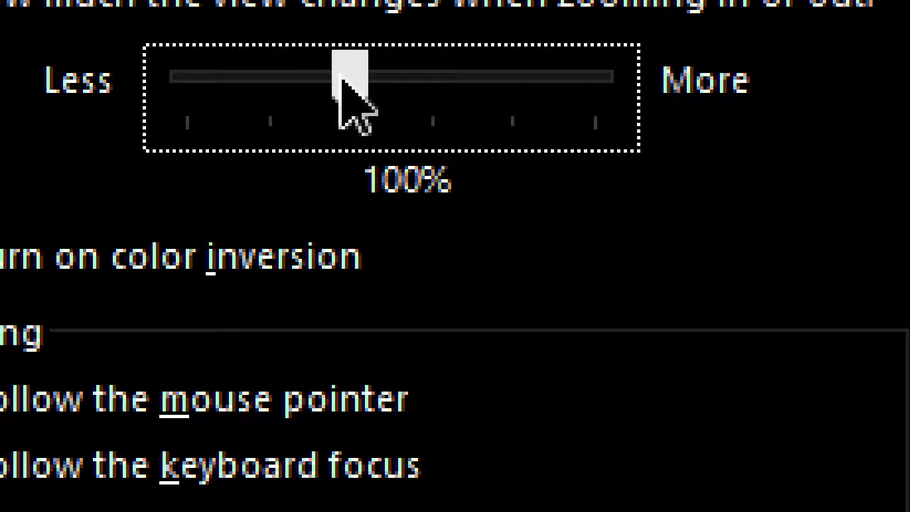
{"action": "left_click", "coordinate": [373, 86]}
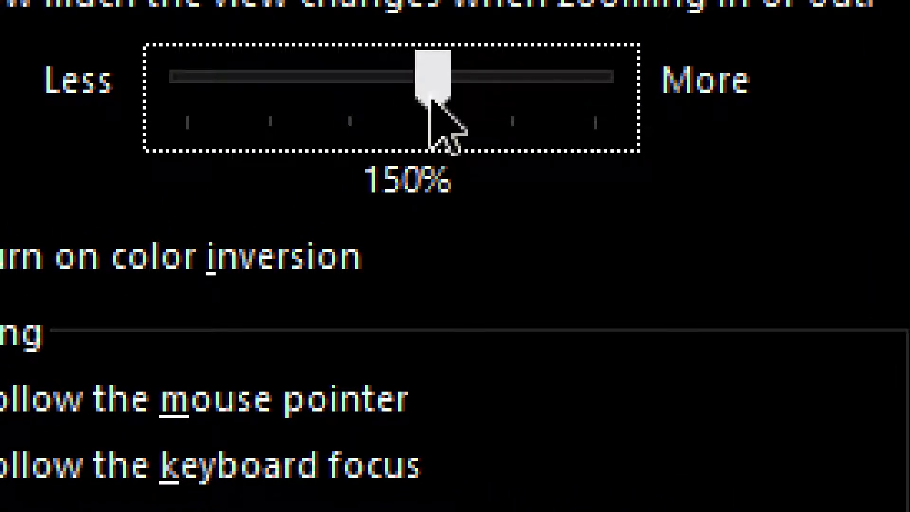
{"action": "key", "text": "super+minus"}
{"action": "key", "text": "super+minus"}
{"action": "key", "text": "super+plus"}
{"action": "key", "text": "super+plus"}
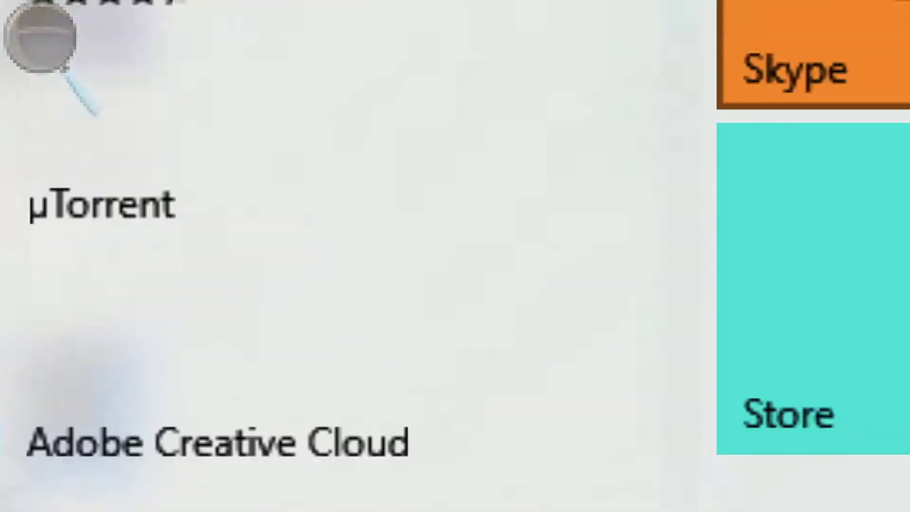
Dismiss the Start menu and stop Magnifier following the text insertion point
{"action": "key", "text": "Escape"}
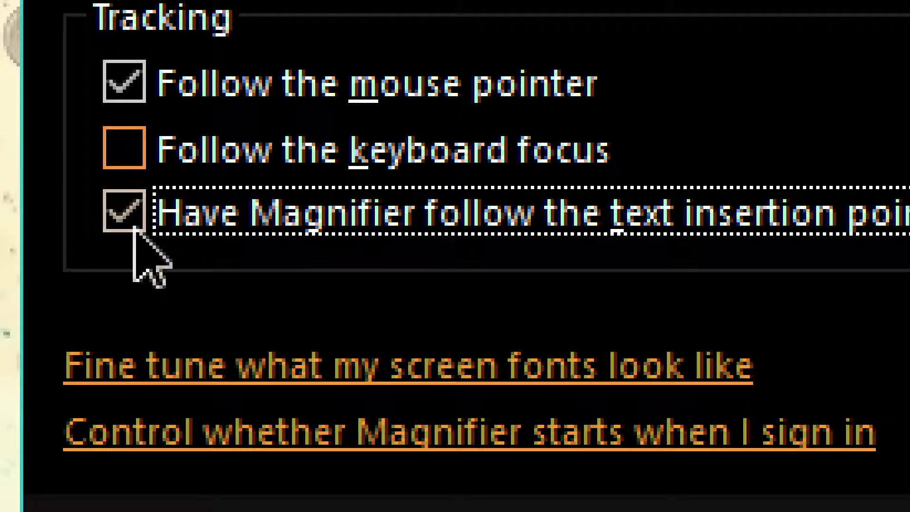
{"action": "left_click", "coordinate": [116, 216]}
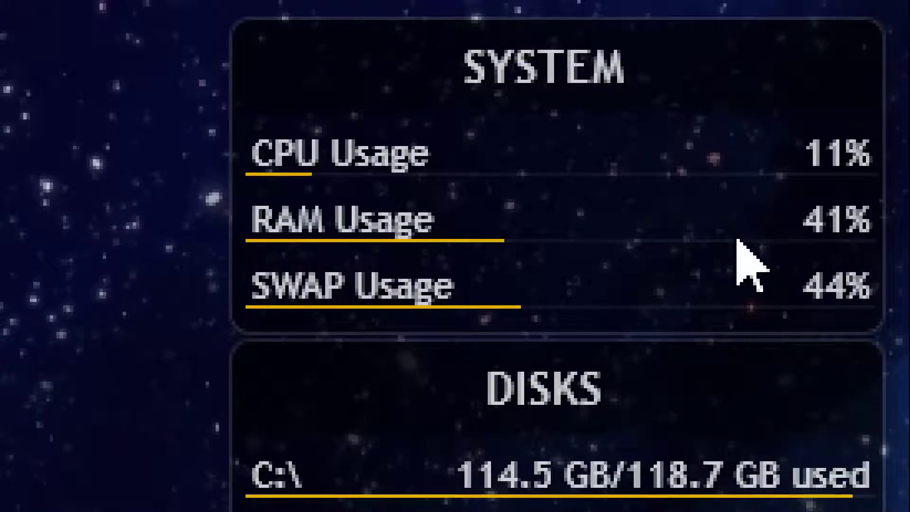
{"action": "key", "text": "super+plus"}
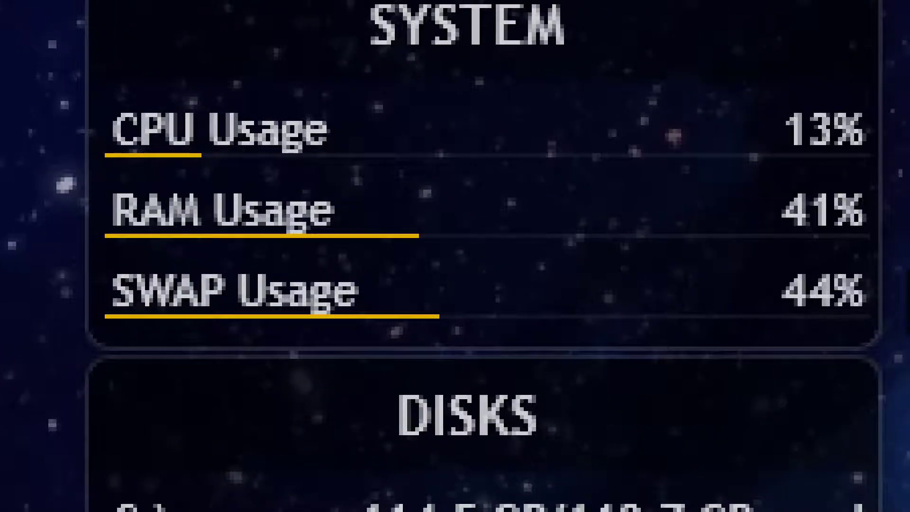
{"action": "key", "text": "super+minus"}
{"action": "key", "text": "super+minus"}
{"action": "key", "text": "super+minus"}
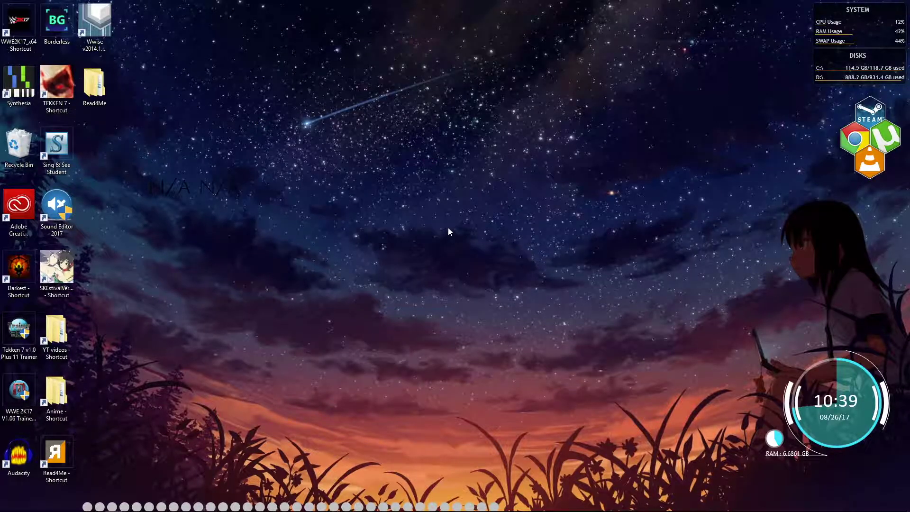
Launch Magnifier, zoom to 400%, then exit it with Win+Esc
{"action": "key", "text": "super+plus"}
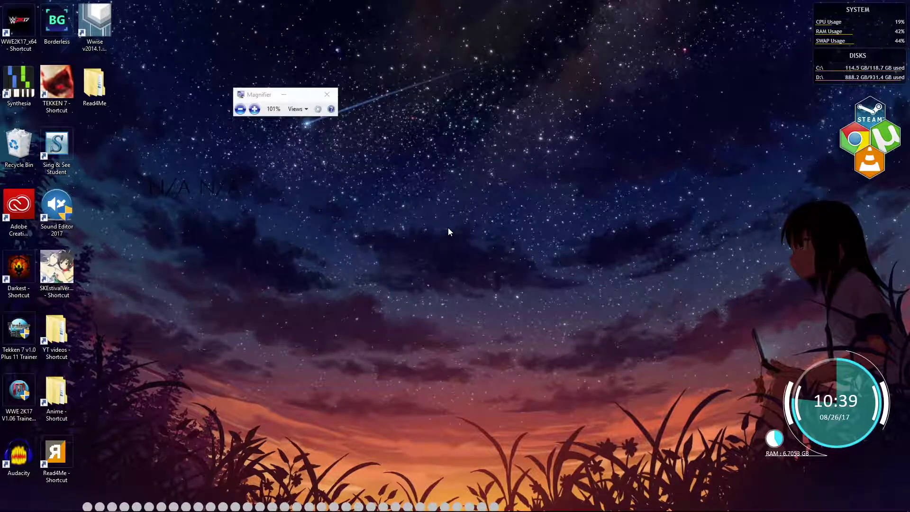
{"action": "key", "text": "super+plus"}
{"action": "key", "text": "super+plus"}
{"action": "key", "text": "super+plus"}
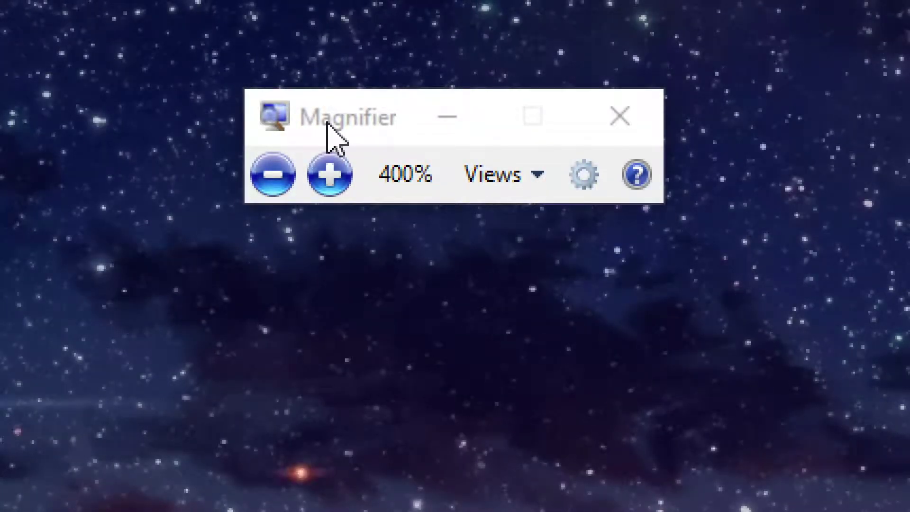
{"action": "key", "text": "super+Escape"}
Relaunch Magnifier from a Start search for 'magni' and zoom in to 800%
{"action": "key", "text": "super"}
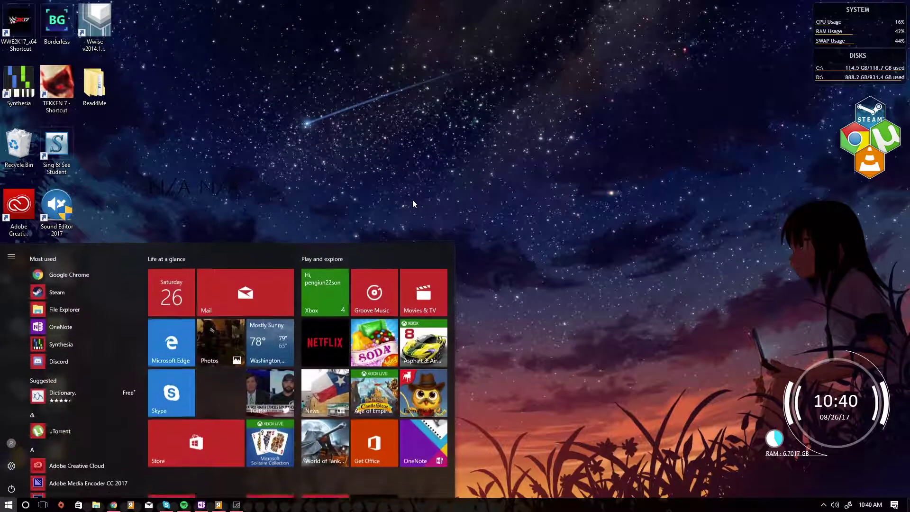
{"action": "type", "text": "magn"}
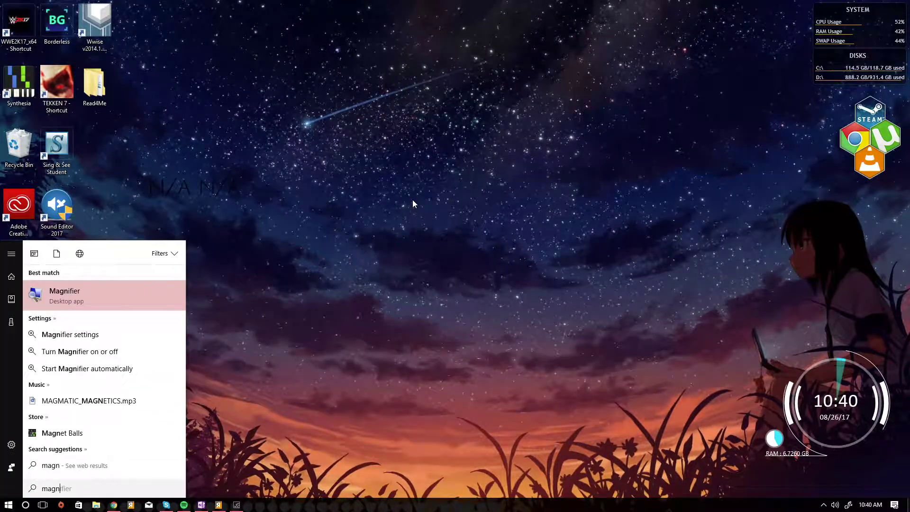
{"action": "type", "text": "i"}
{"action": "key", "text": "Return"}
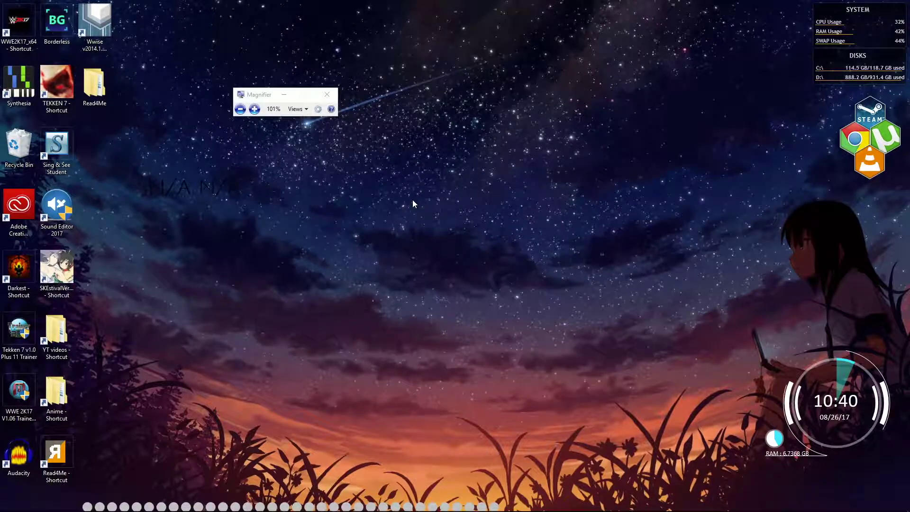
{"action": "key", "text": "super+plus"}
{"action": "key", "text": "super+plus"}
{"action": "key", "text": "super+plus"}
{"action": "key", "text": "super+plus"}
{"action": "key", "text": "super+plus"}
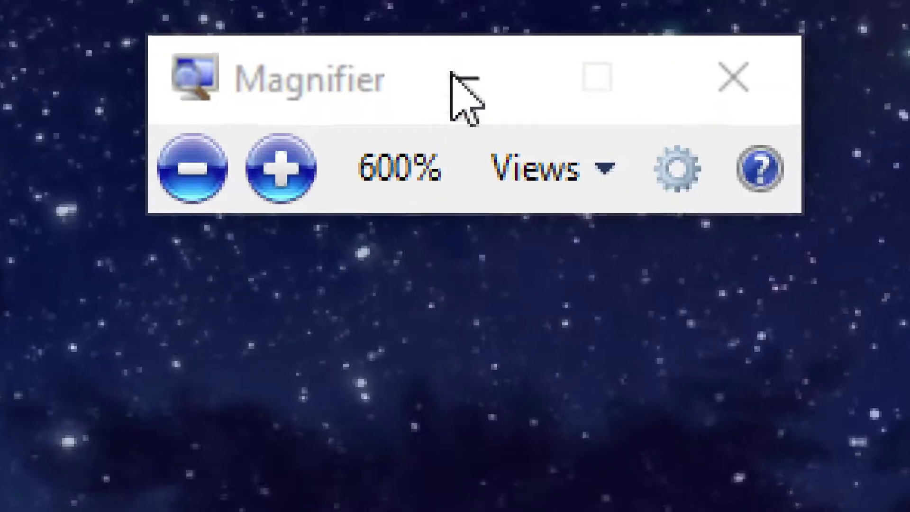
{"action": "key", "text": "super+plus"}
{"action": "key", "text": "super+plus"}
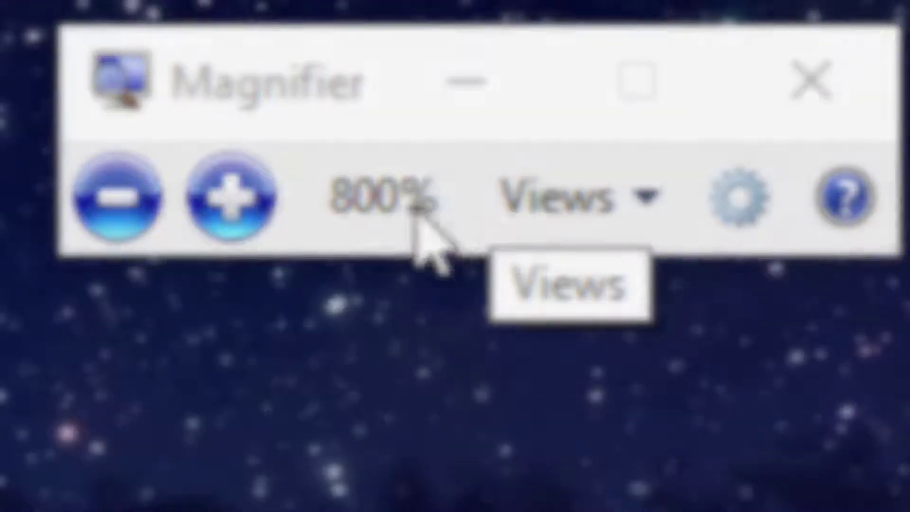